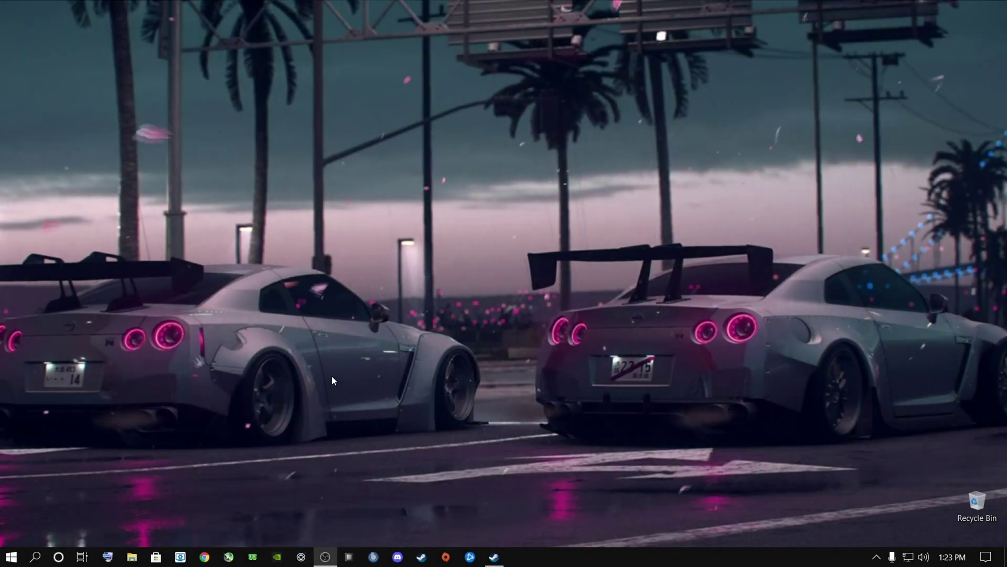
Search for 'graphics settings' and open the Graphics settings page from the results
click(38, 558)
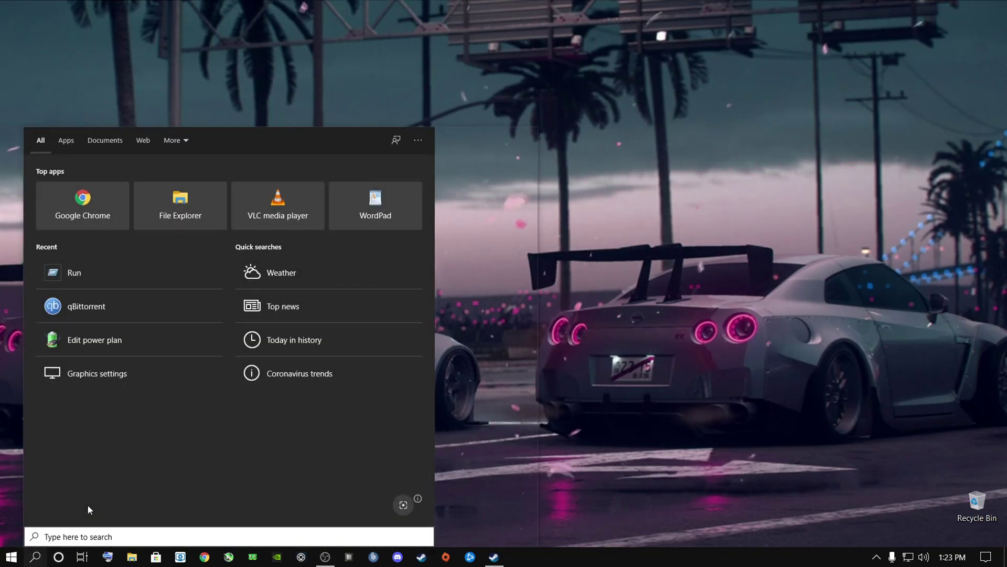
text(graphics settings)
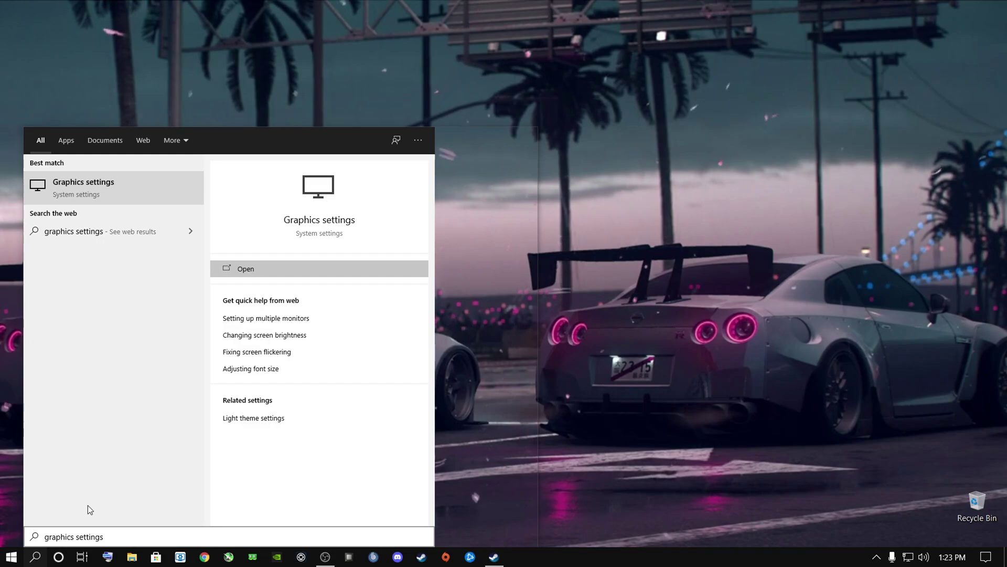
triple_click(93, 532)
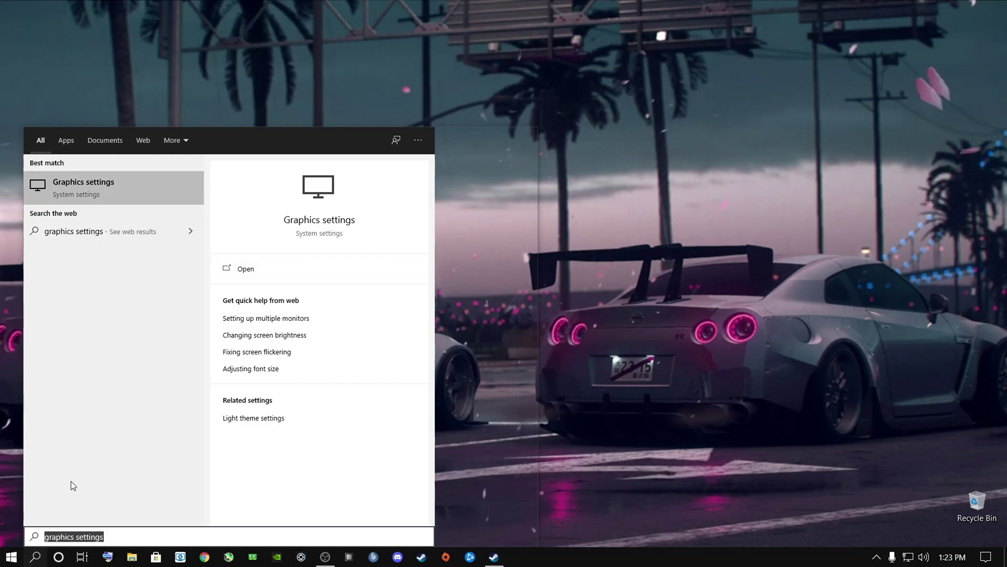
click(80, 184)
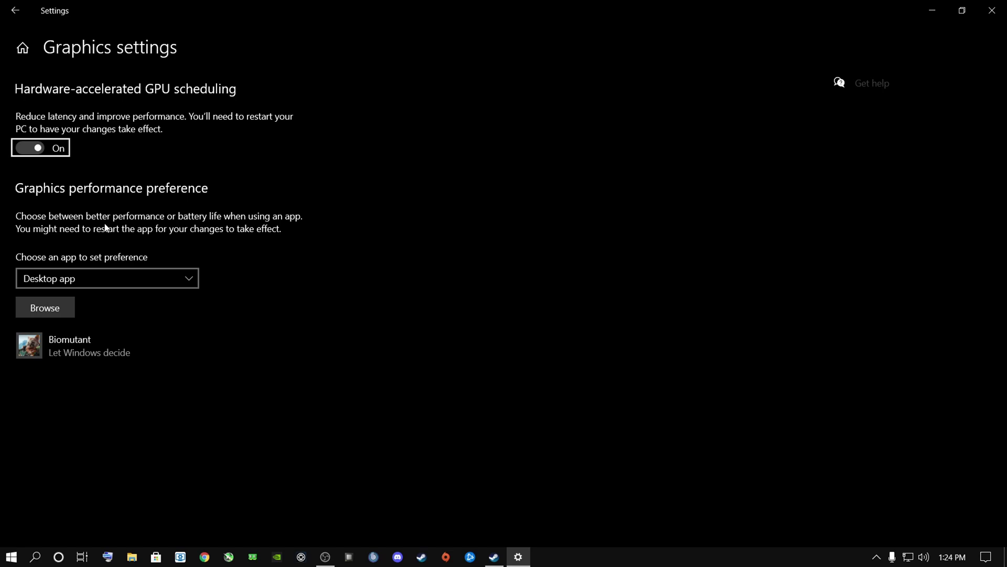
Choose High performance as Biomutant's graphics preference
click(90, 346)
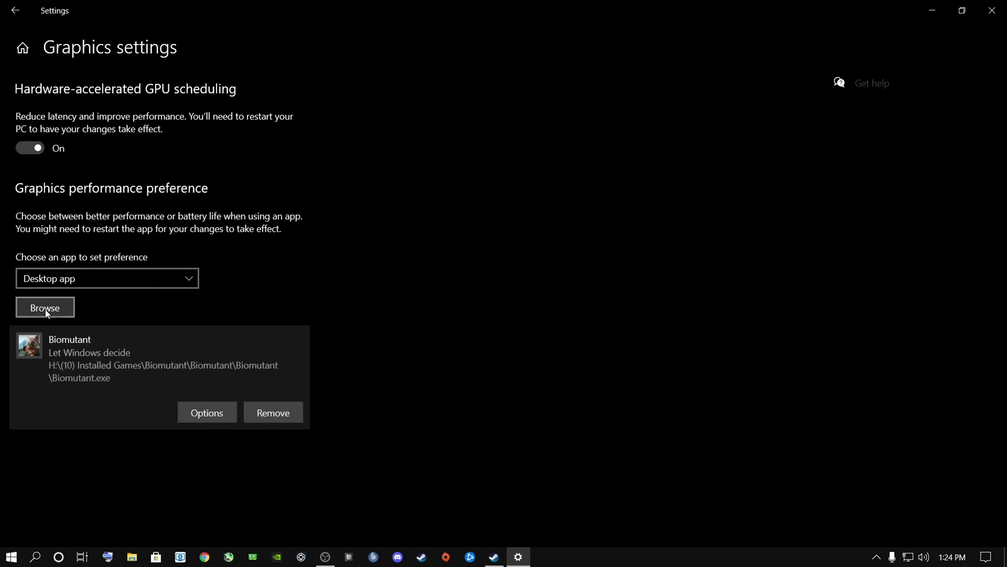
click(212, 411)
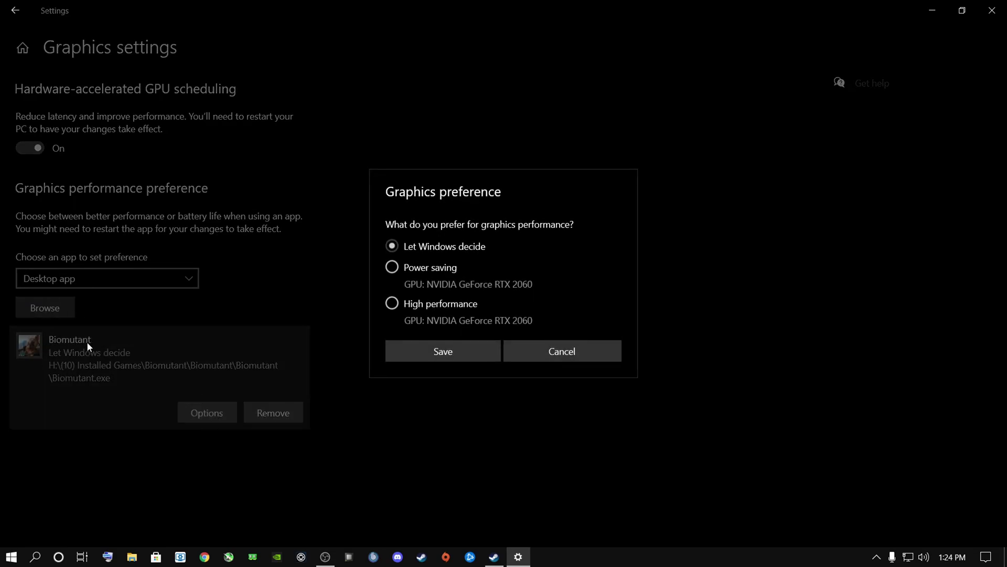
click(393, 303)
Save Biomutant's High performance preference and close Settings
click(445, 350)
click(992, 10)
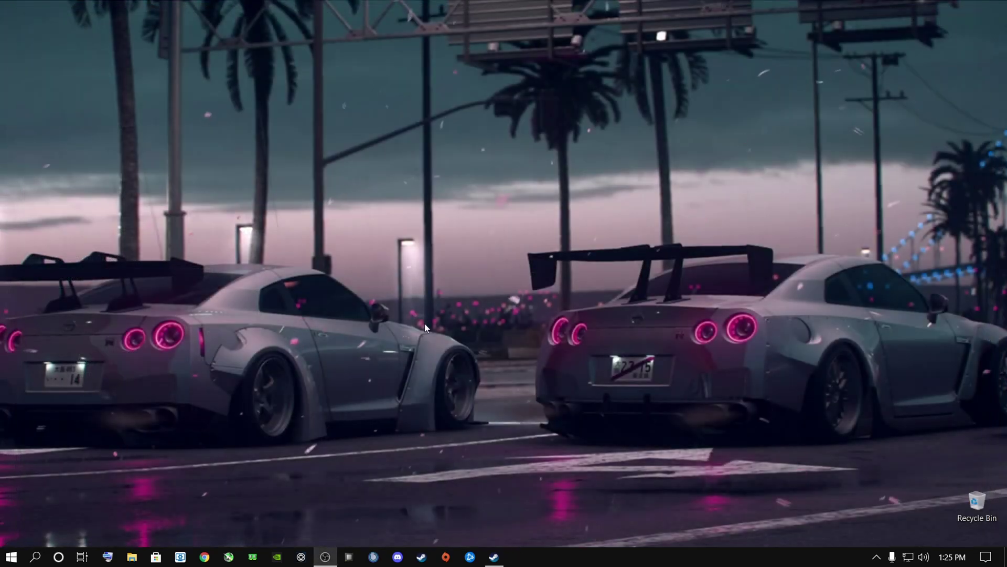
right_click(303, 361)
click(253, 339)
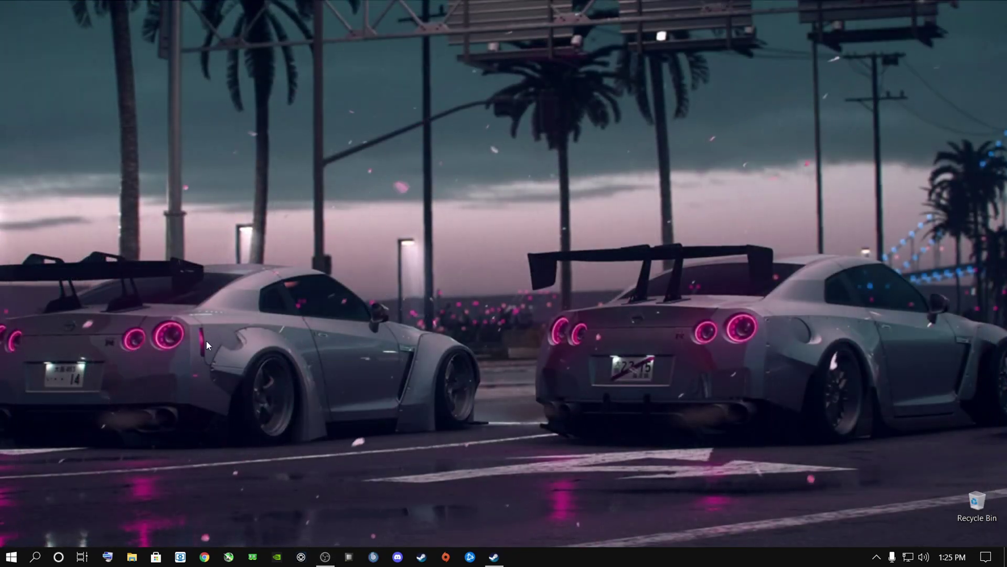
Search for 'edit power plan' and open the Edit power plan page
click(35, 557)
text(e)
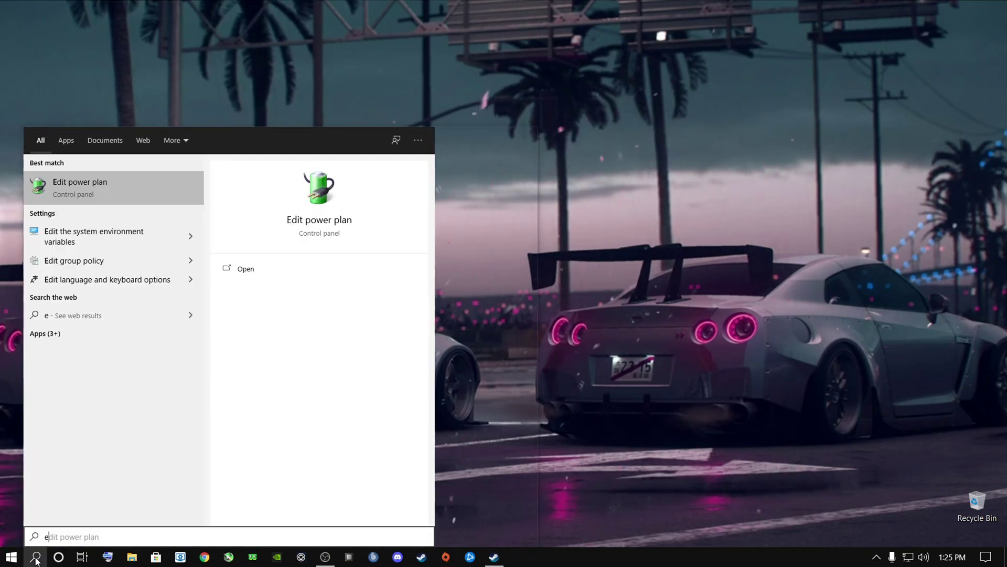
key(Right)
key(ctrl+a)
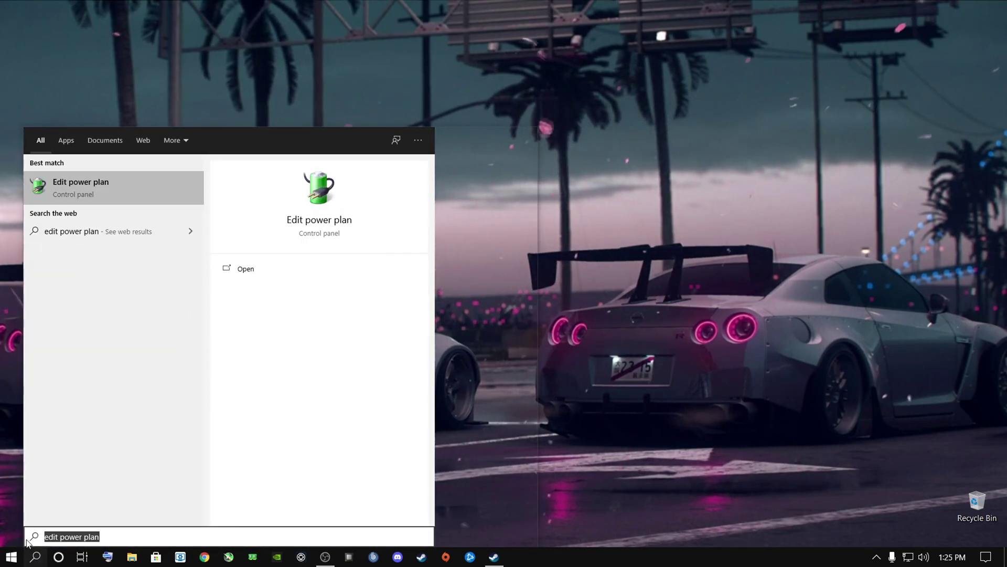
click(90, 184)
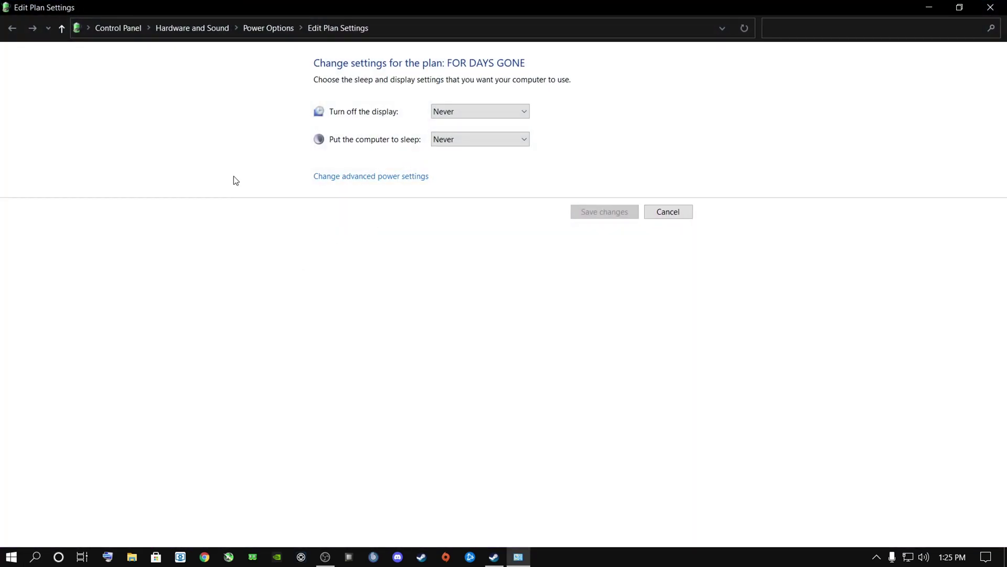
Start a new High performance-based power plan named 'biomutant'
click(259, 31)
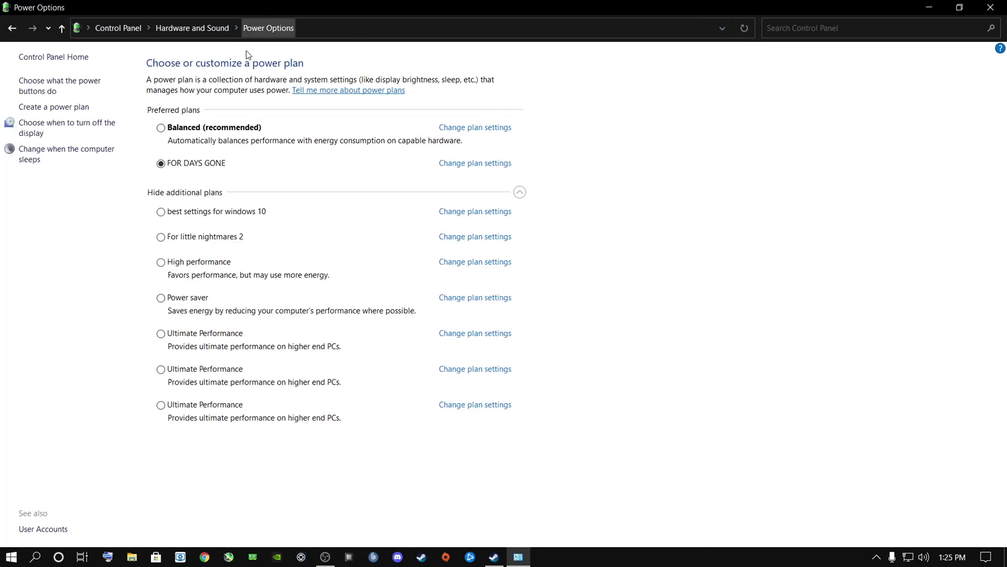
click(45, 109)
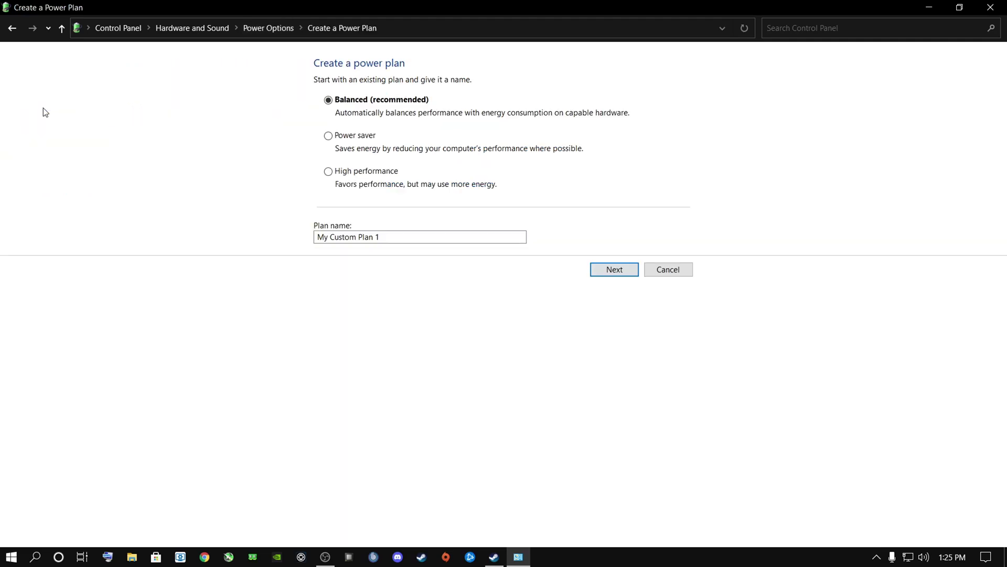
click(328, 172)
click(380, 235)
key(ctrl+a)
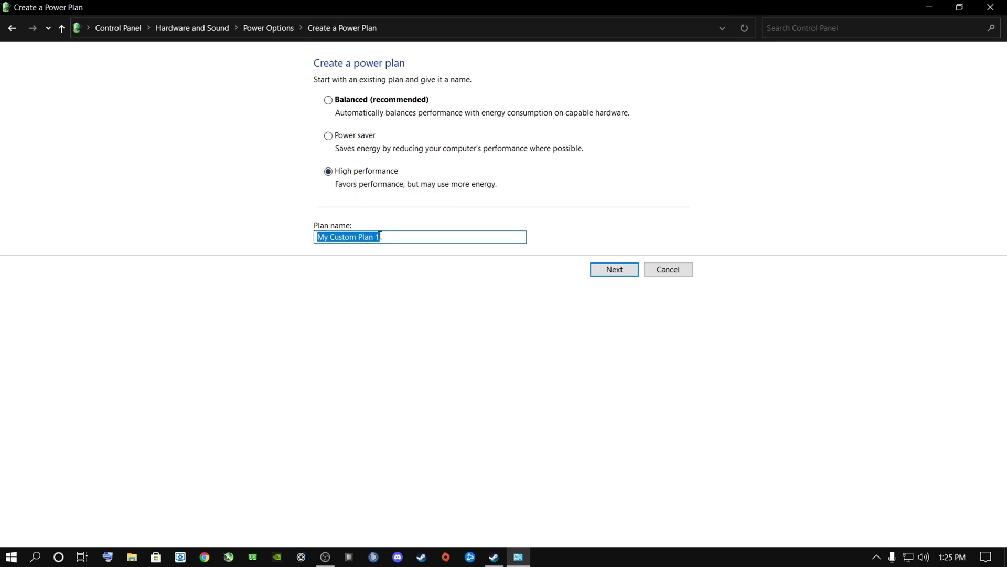
key(BackSpace)
text(bio)
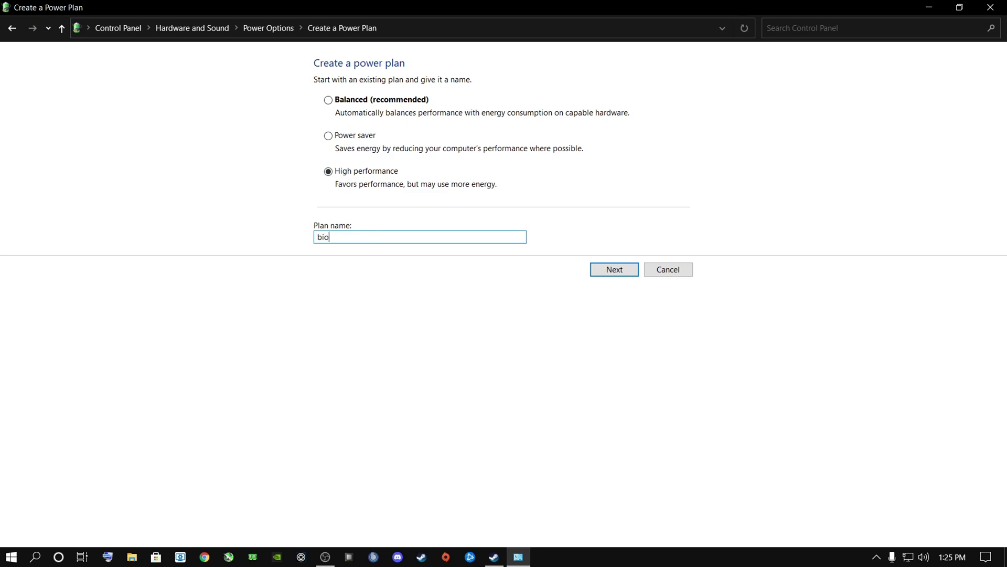
text(mutant)
Create the biomutant plan and open its plan settings
click(608, 272)
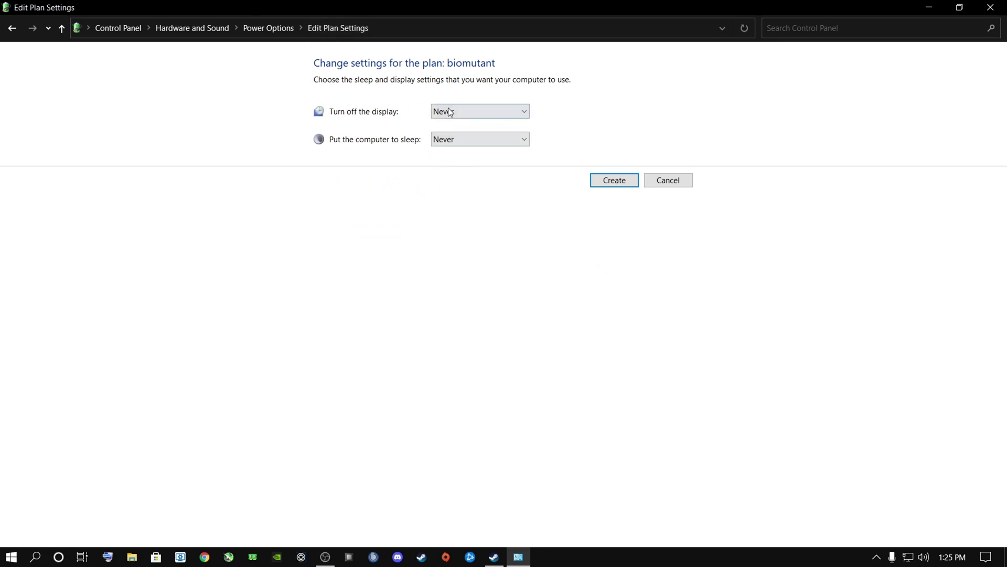
click(610, 183)
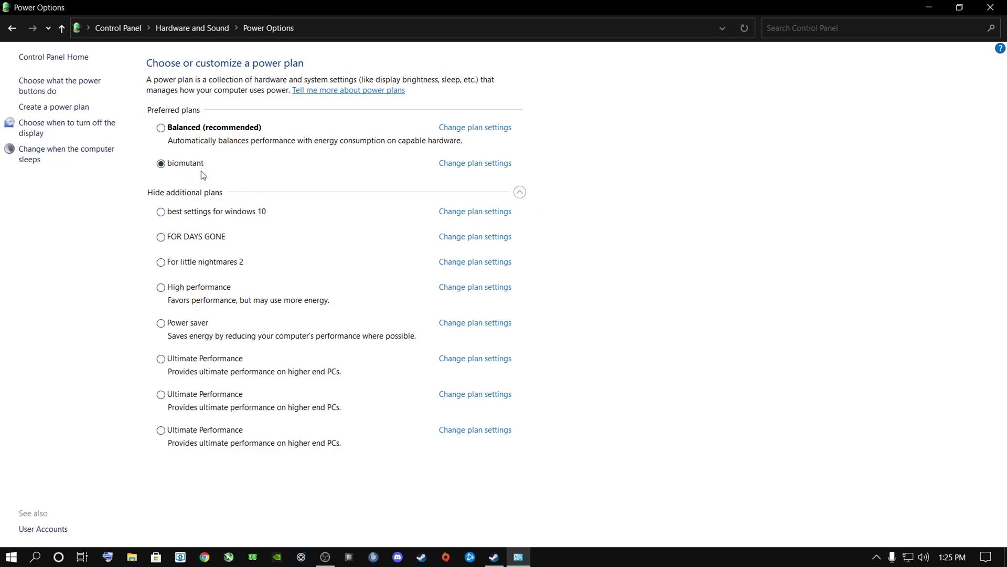
click(460, 163)
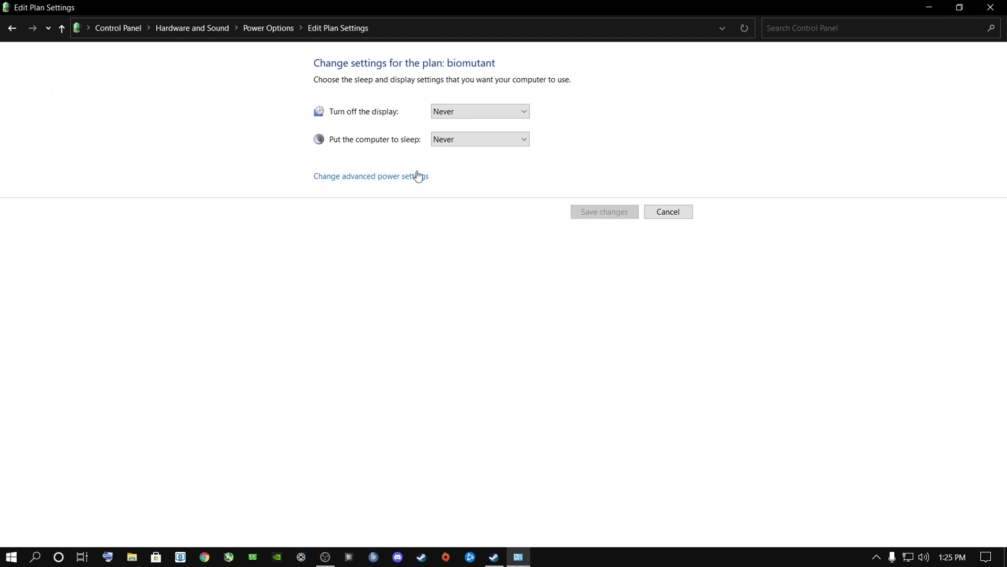
In advanced power settings, set the hard disk turn-off time to 0
click(366, 178)
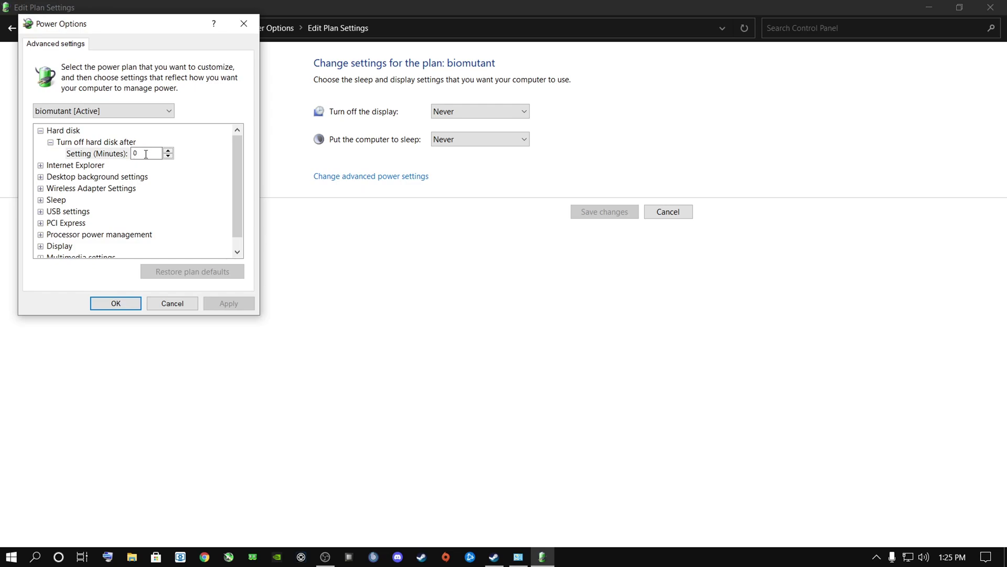
click(41, 131)
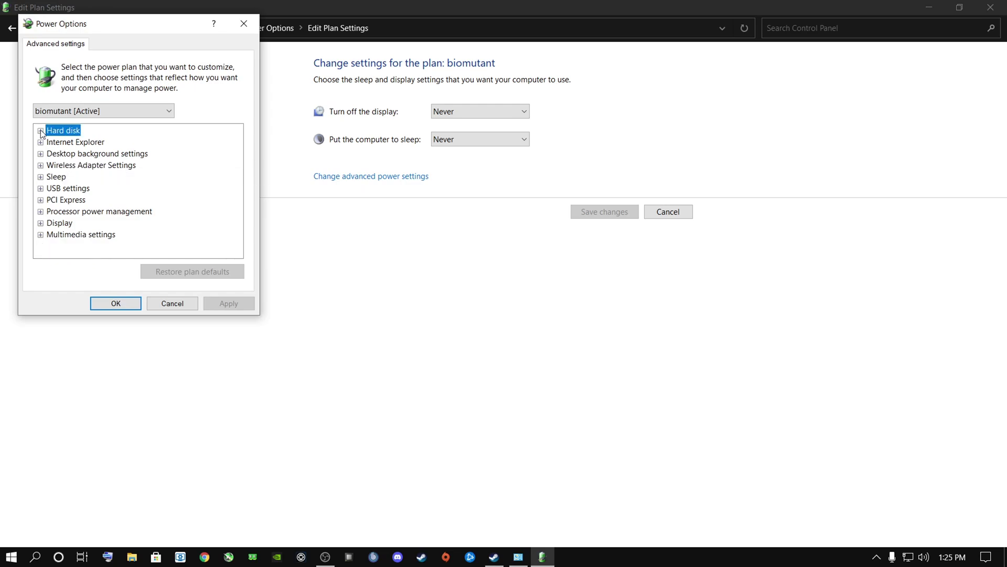
click(41, 130)
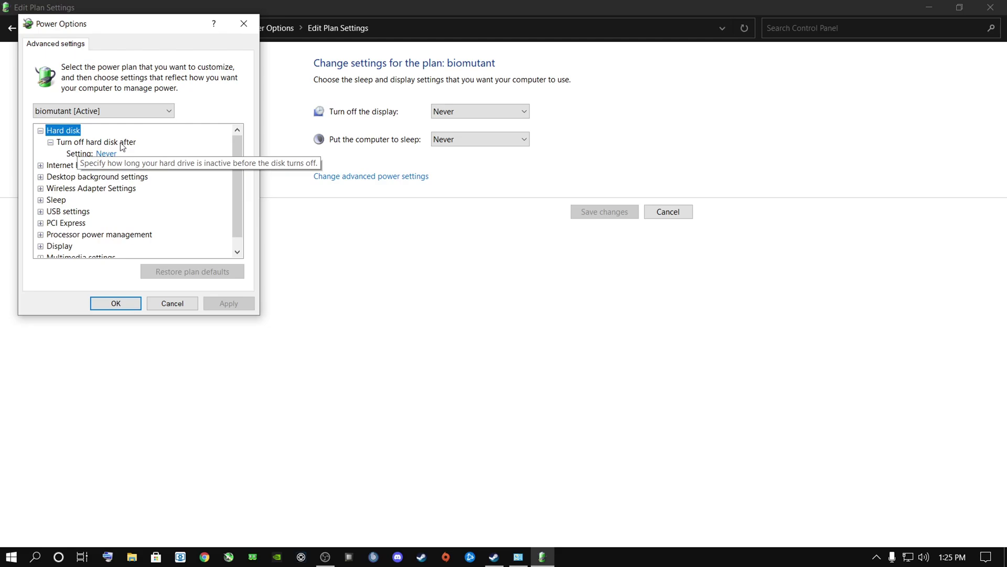
click(107, 154)
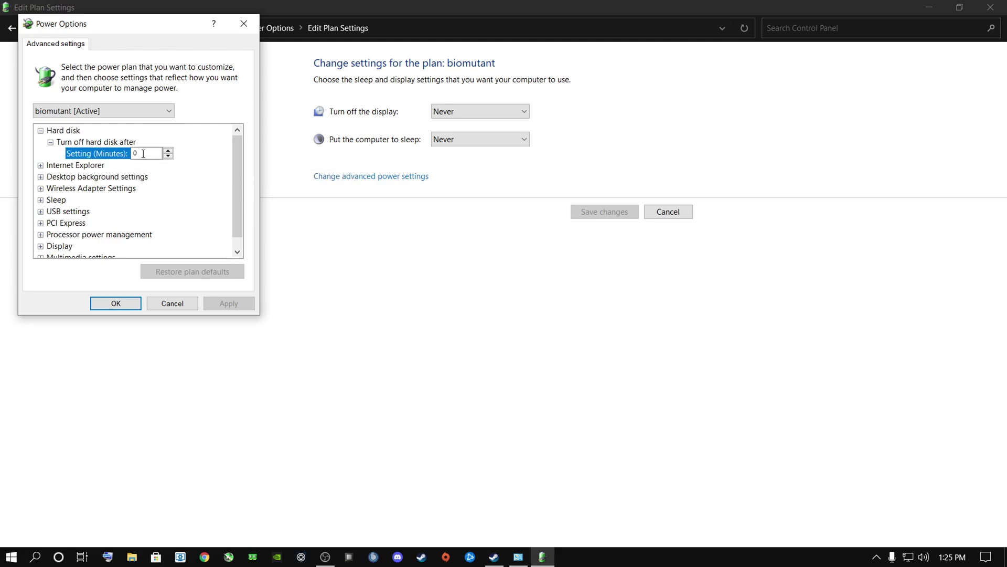
text(0)
drag(240, 153, 237, 224)
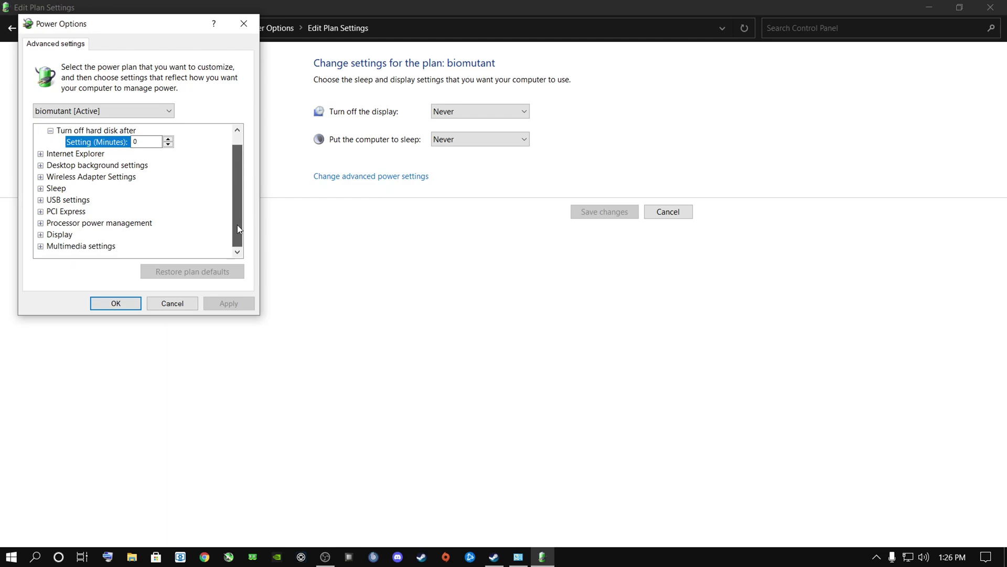
Set processor minimum and maximum state to 100% and apply the changes
click(40, 223)
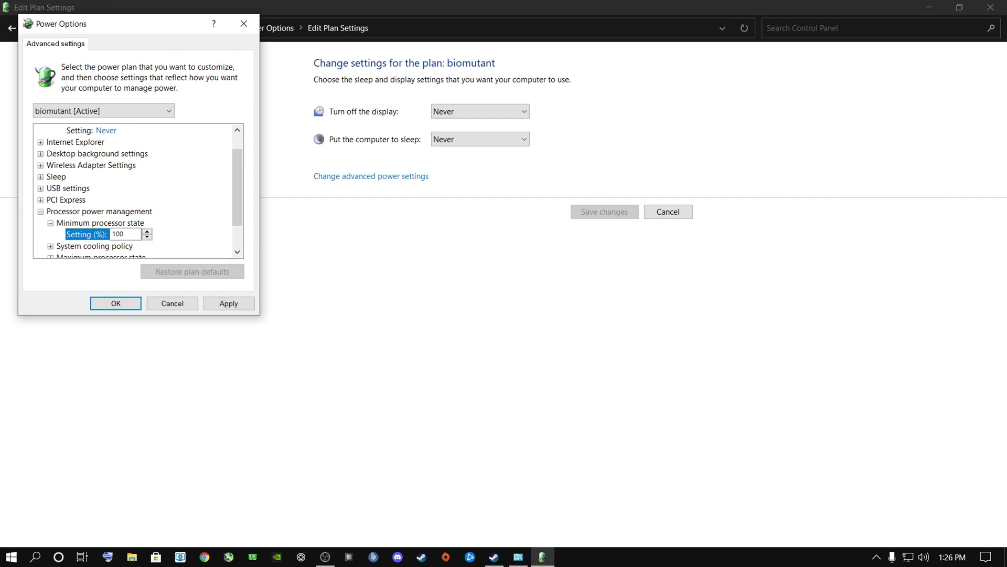
scroll(234, 189, down, 1)
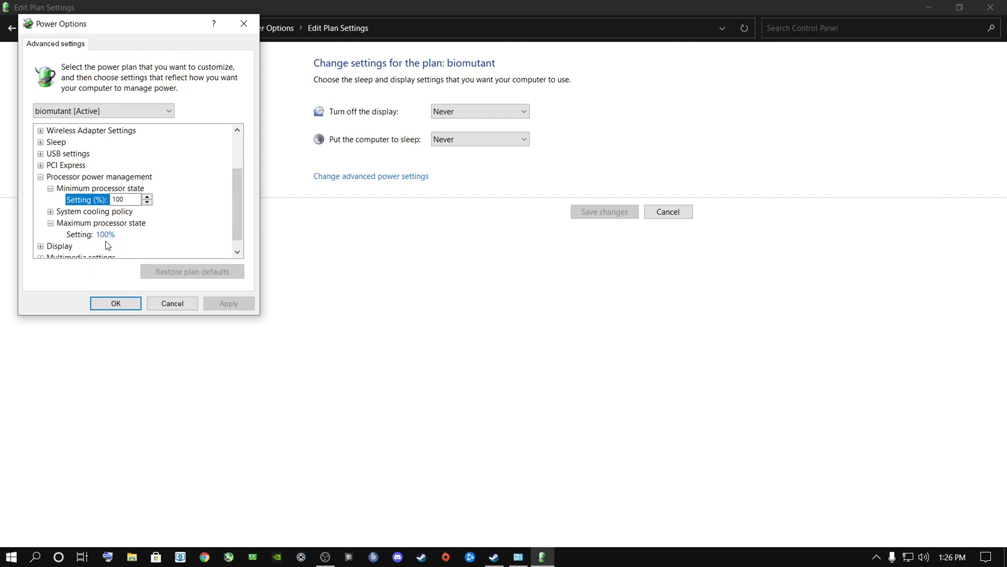
click(129, 304)
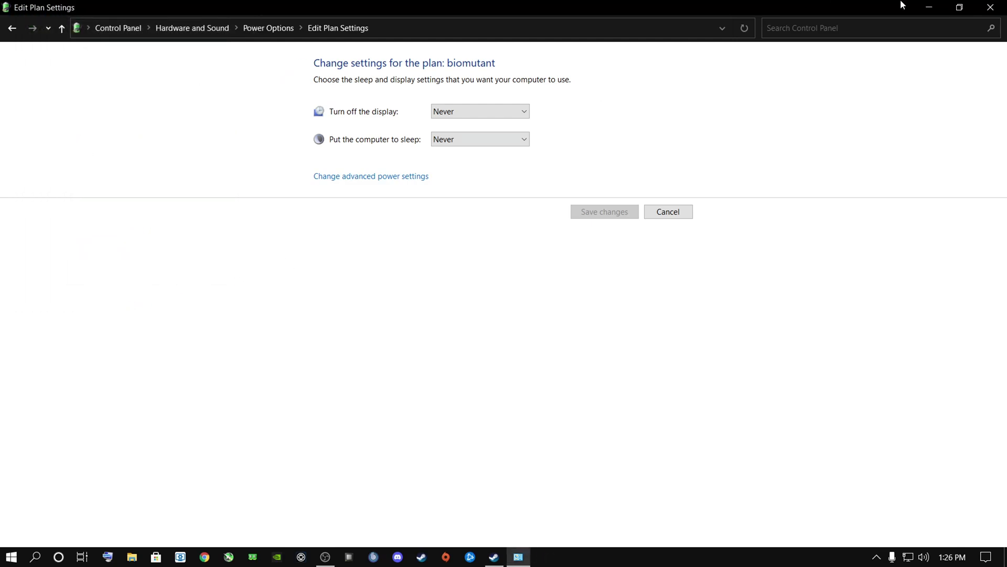
Close the plan settings and open the %temp% folder through the Run box
click(991, 7)
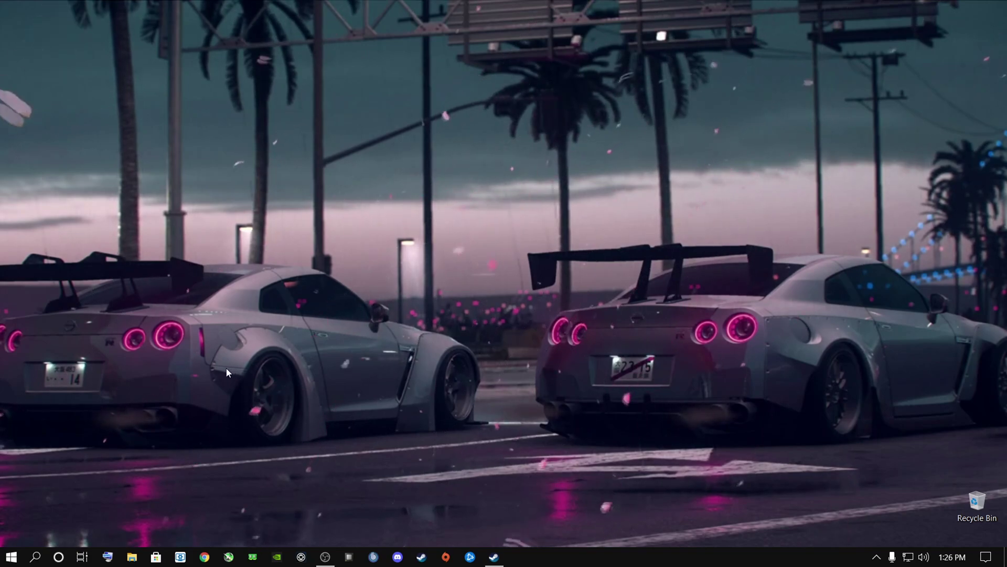
click(40, 562)
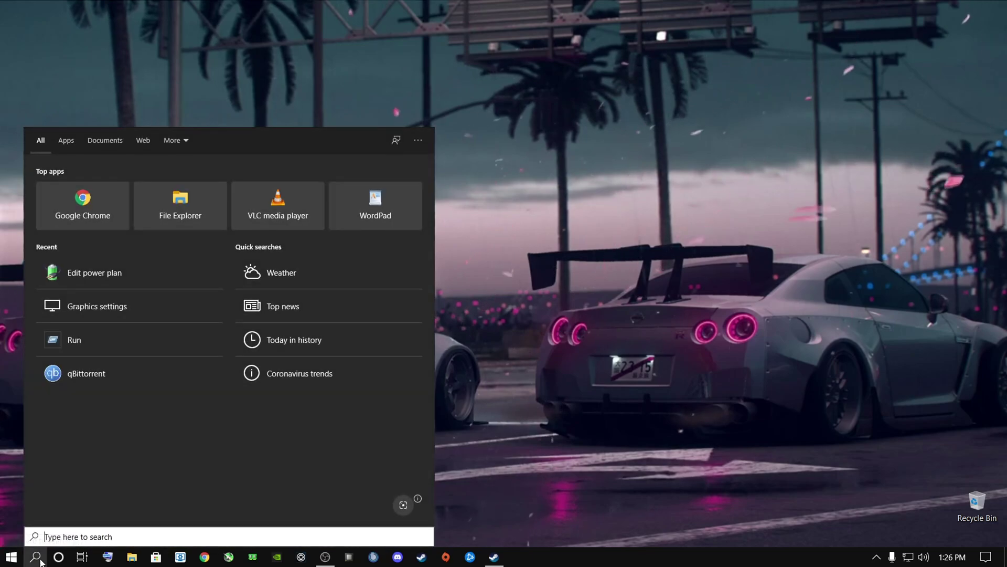
text(run)
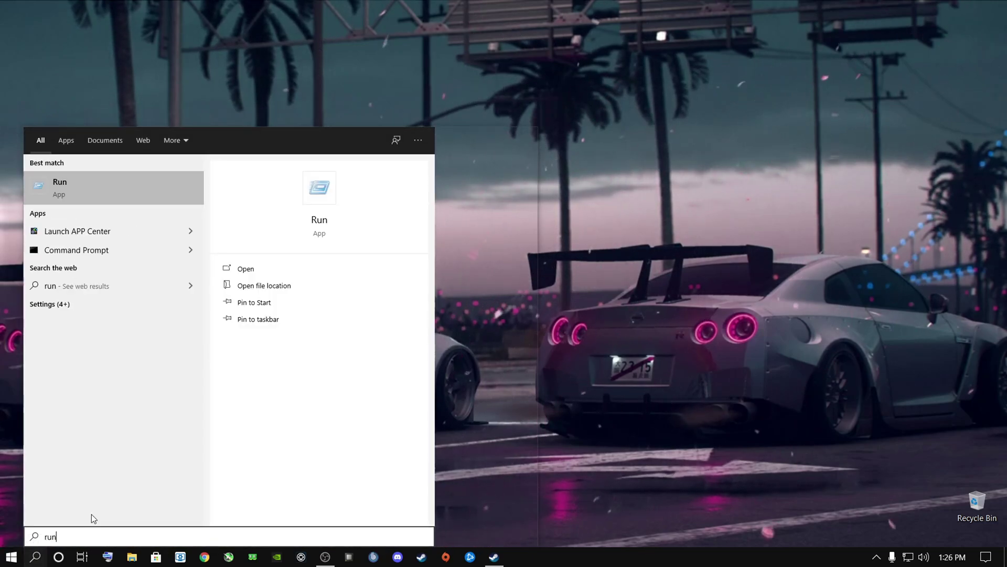
key(Return)
key(BackSpace)
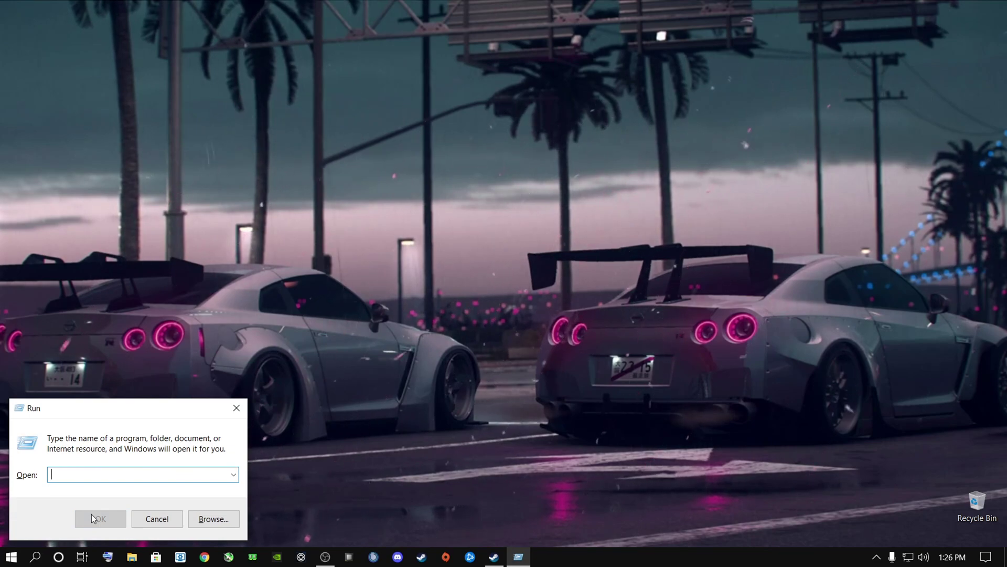
text(%)
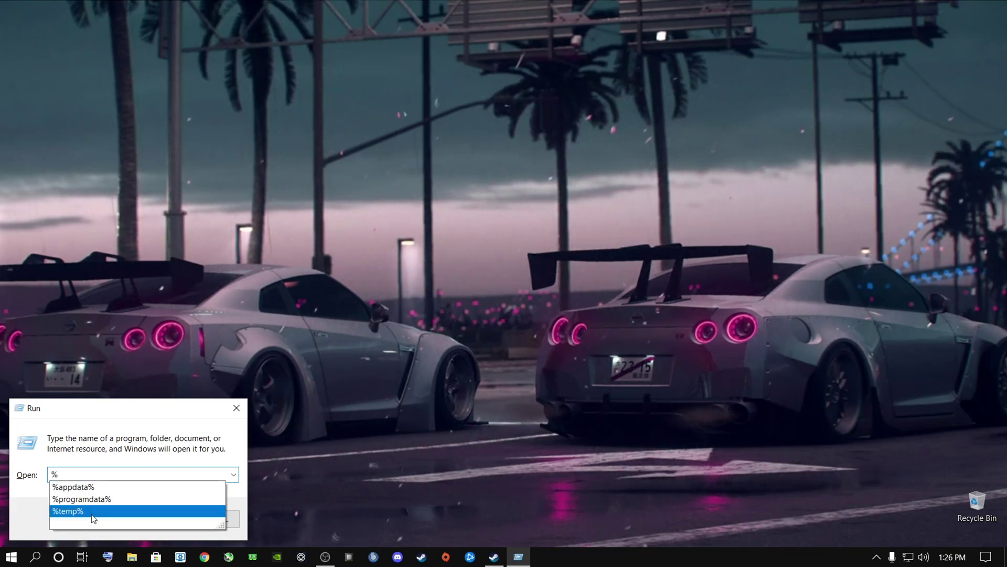
click(93, 511)
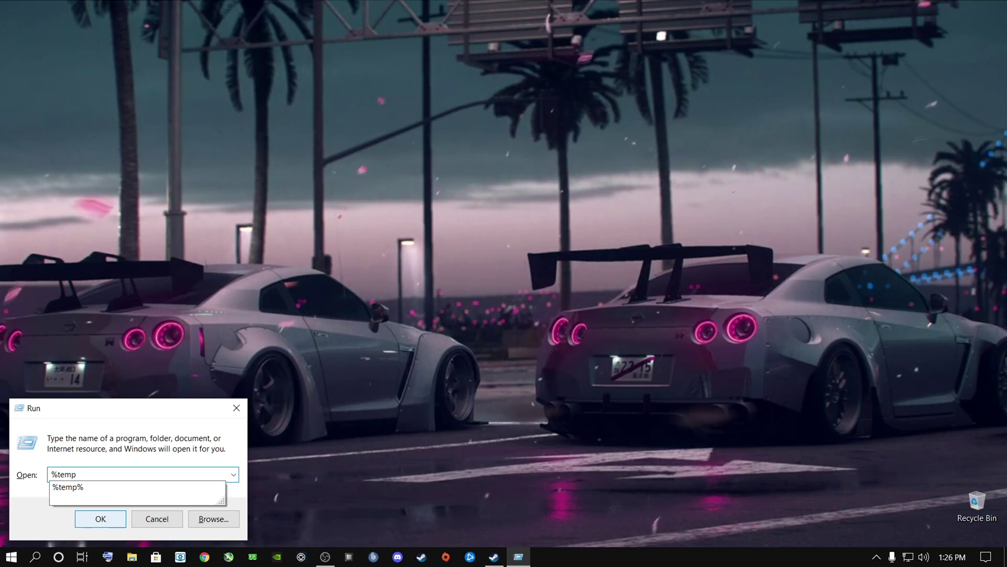
click(98, 518)
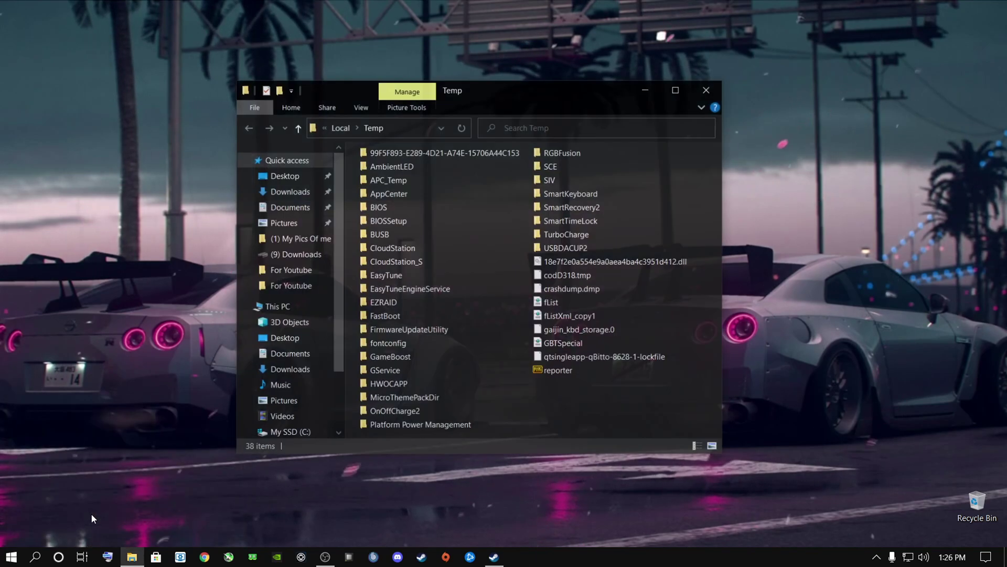
Delete everything in the Temp folder, skipping the protected folder
double_click(531, 94)
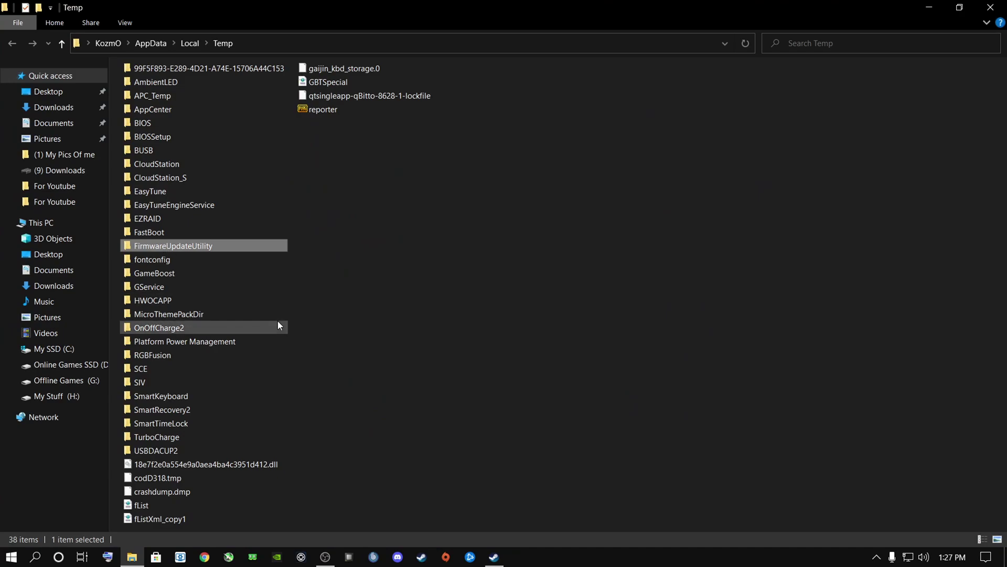
key(ctrl+a)
right_click(177, 244)
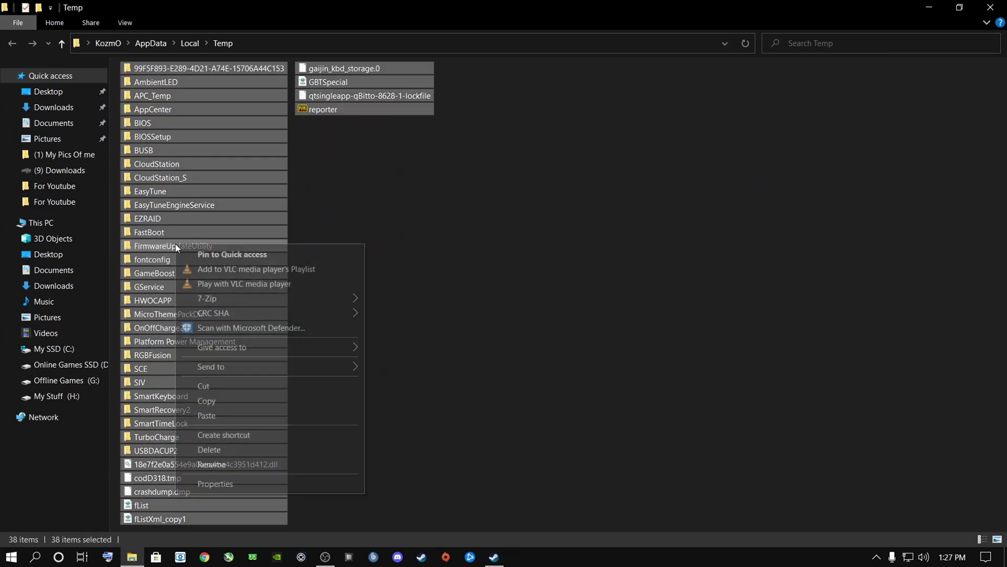
click(213, 450)
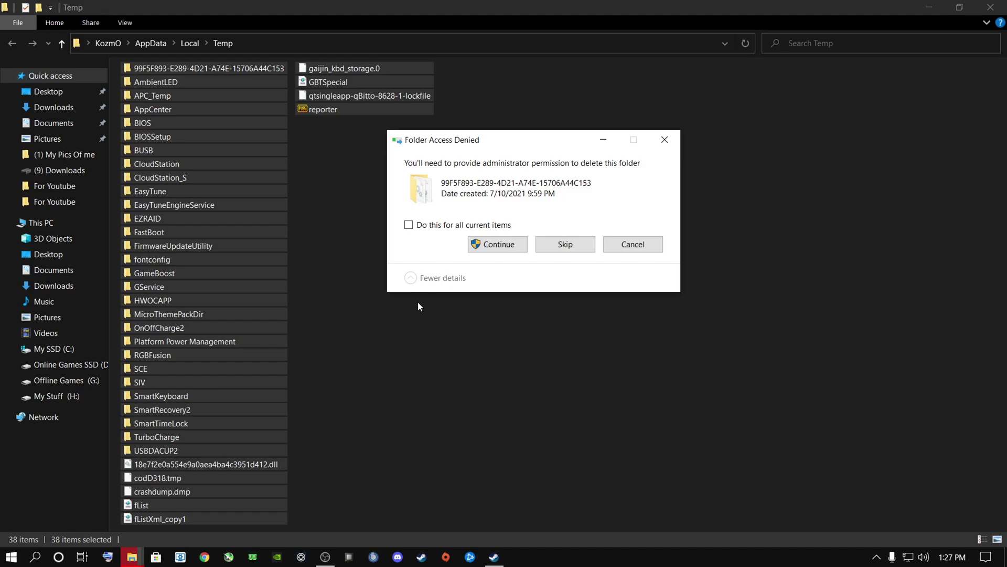
click(564, 251)
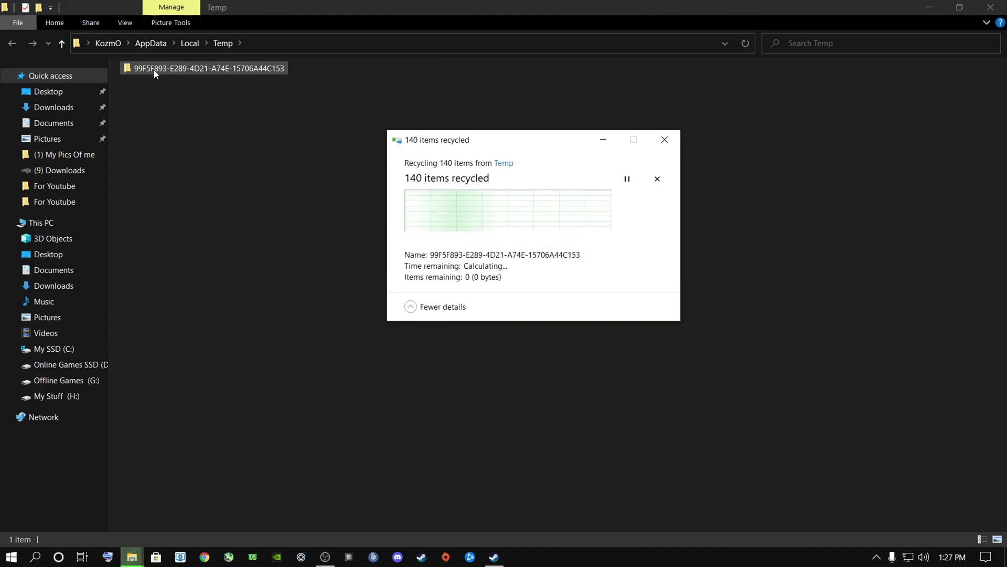
Close the Temp folder and empty the Recycle Bin
click(992, 8)
right_click(976, 503)
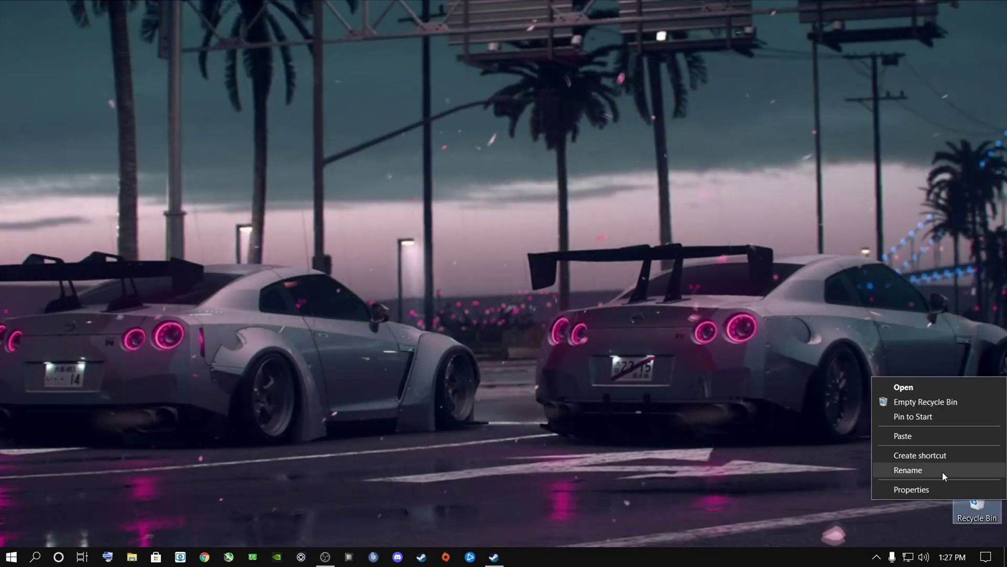
click(925, 402)
click(536, 292)
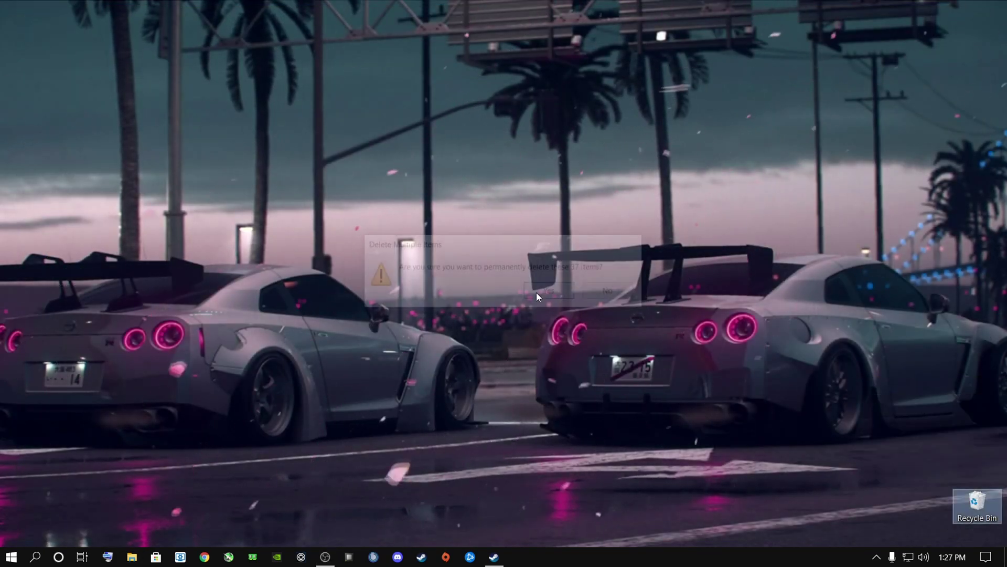
Open the Prefetch folder through Run, granting access when asked
click(35, 552)
text(run)
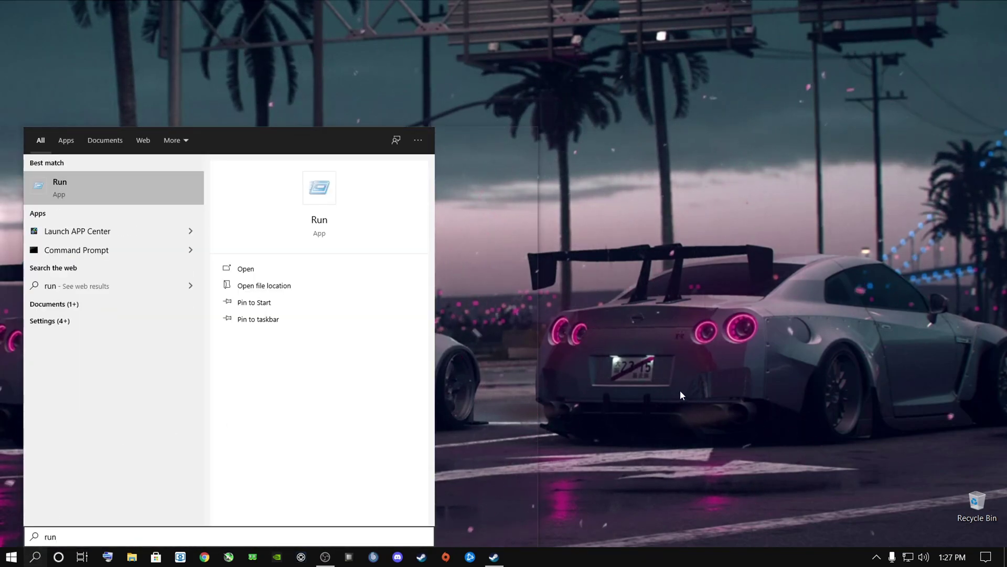
click(482, 405)
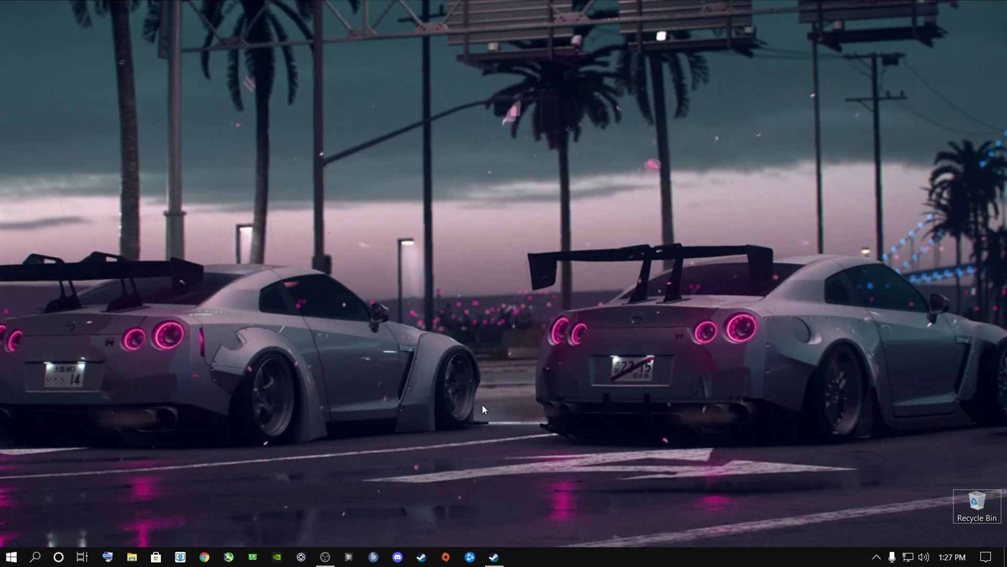
key(super+r)
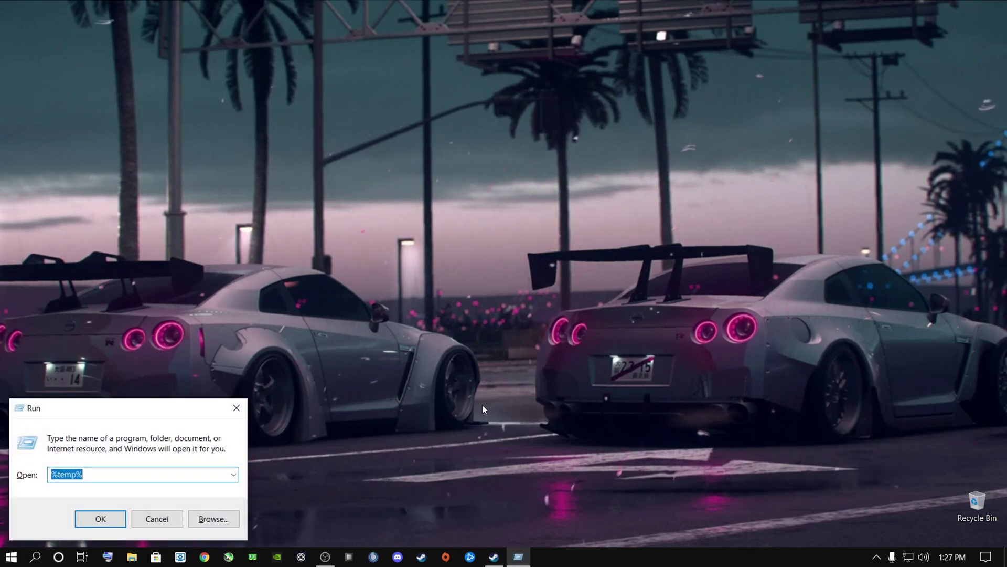
key(BackSpace)
text(p)
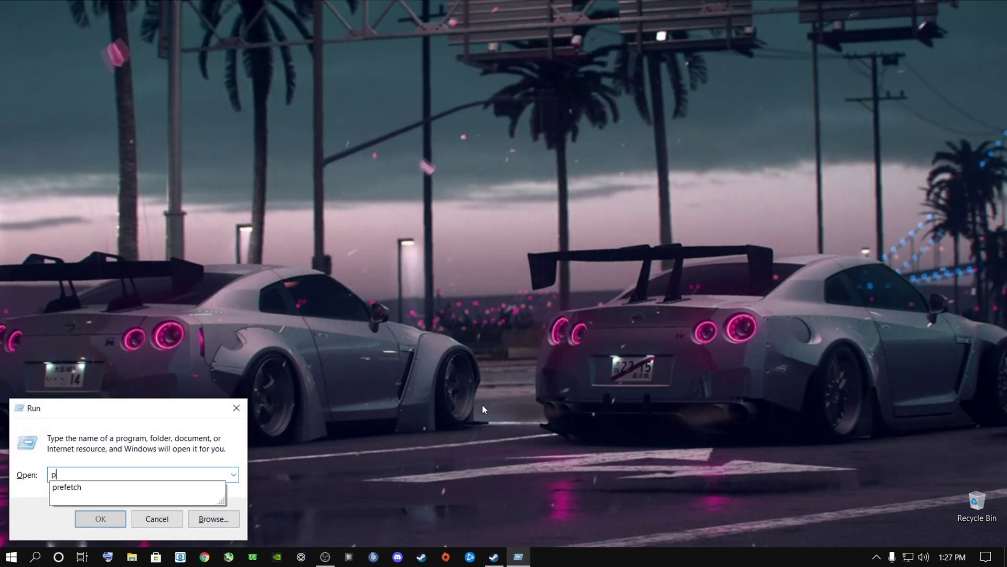
text(refetch)
key(Return)
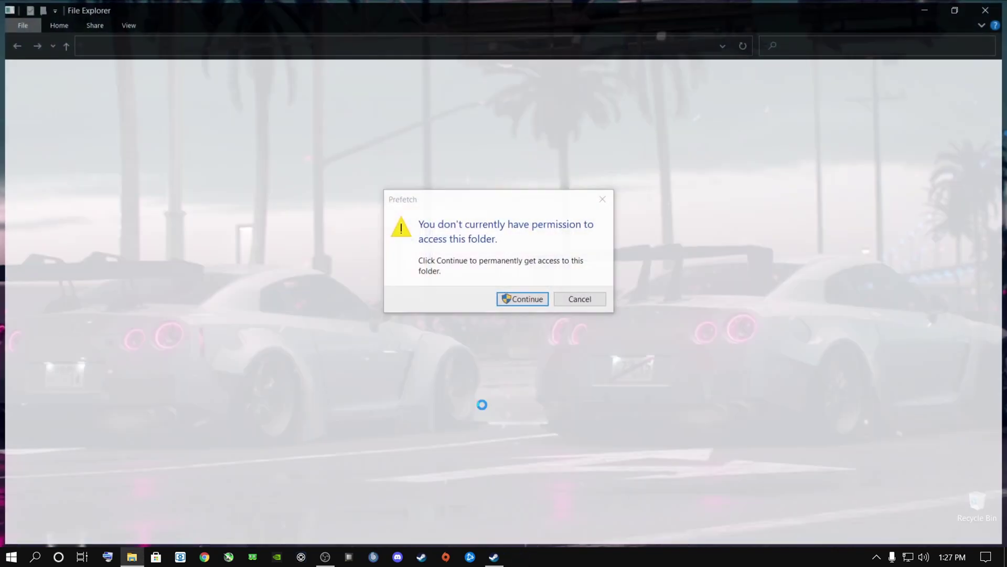
click(512, 303)
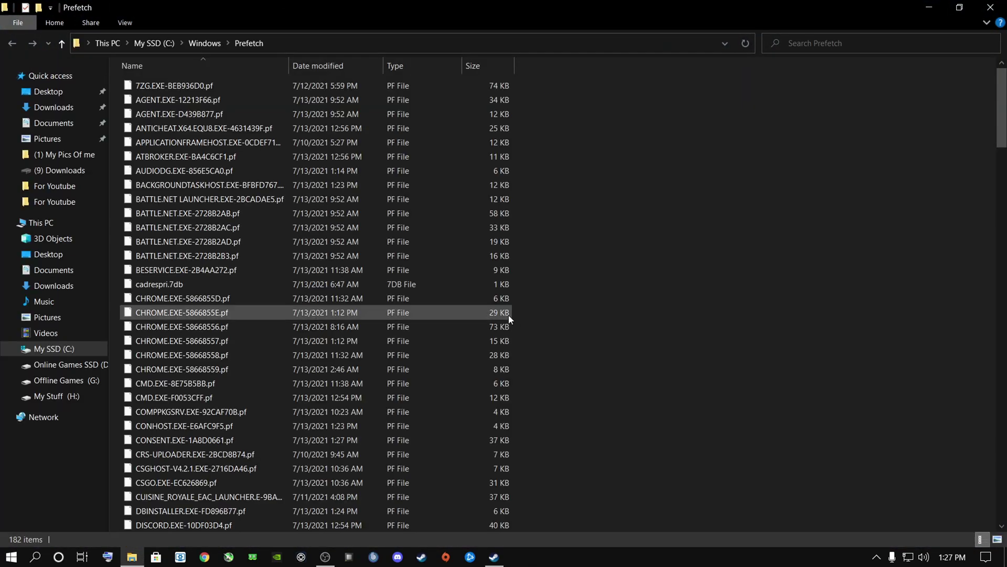
Delete all Prefetch files, skipping the two in use, and close the folder
click(227, 212)
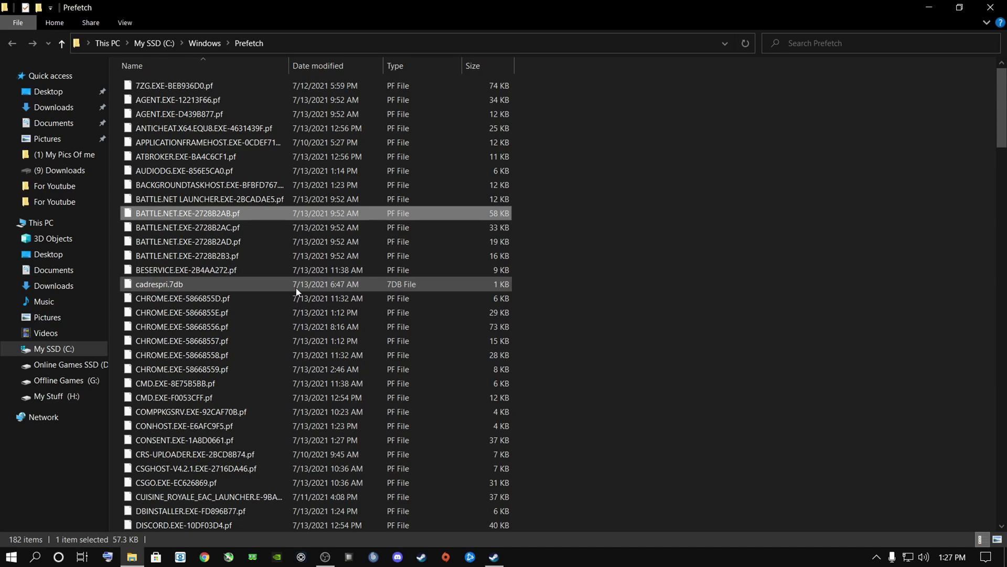
key(ctrl+a)
right_click(209, 222)
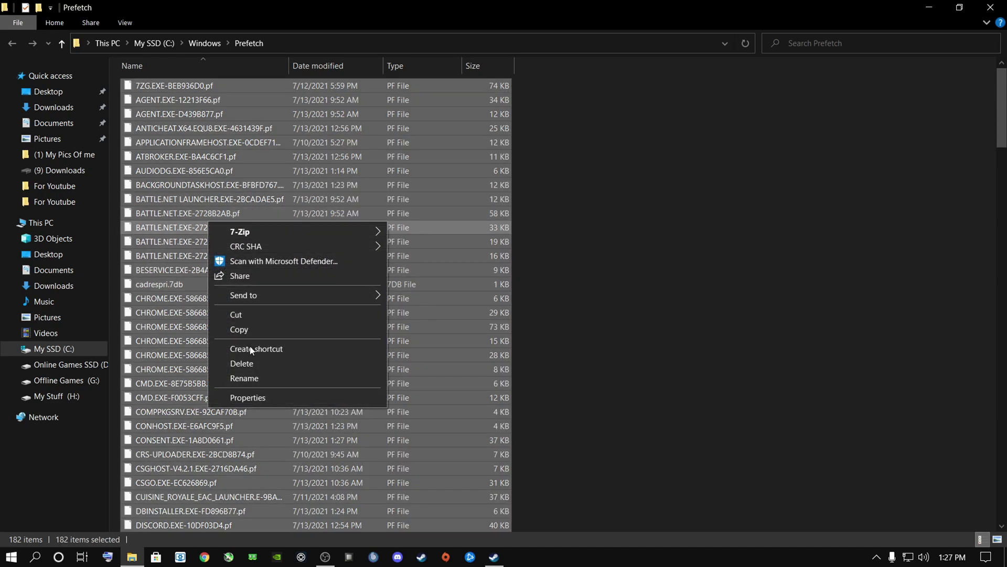
click(250, 363)
click(518, 278)
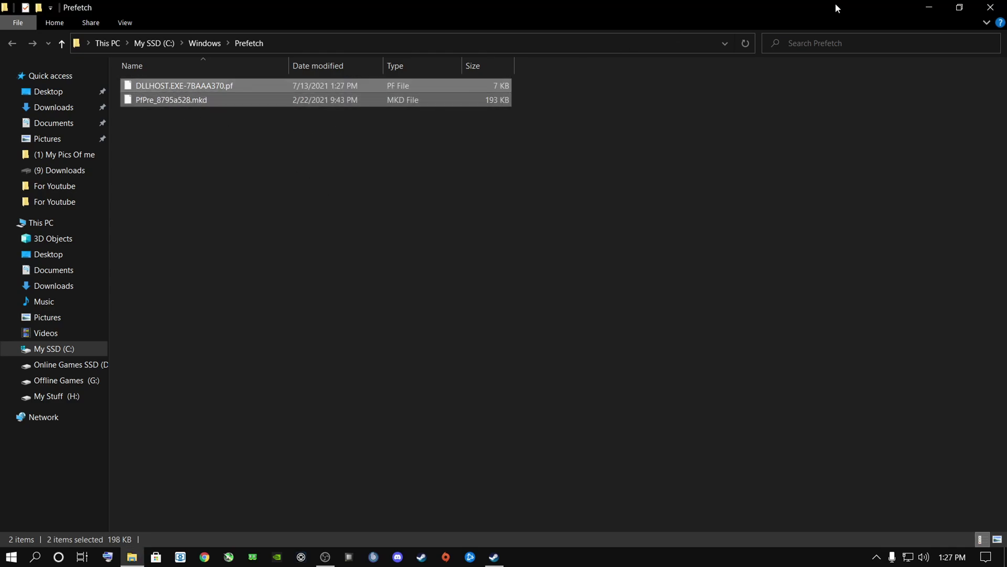
click(989, 6)
right_click(965, 492)
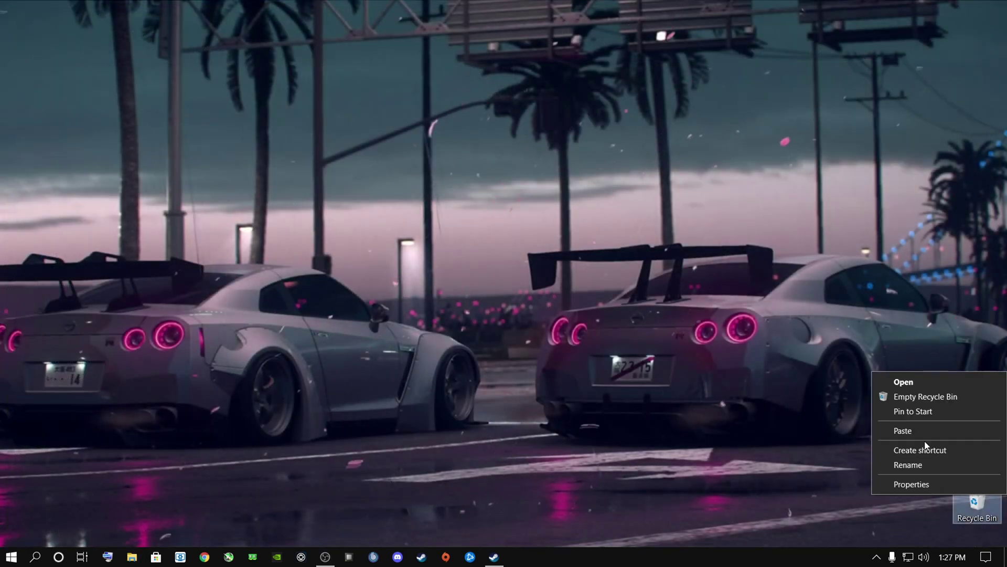